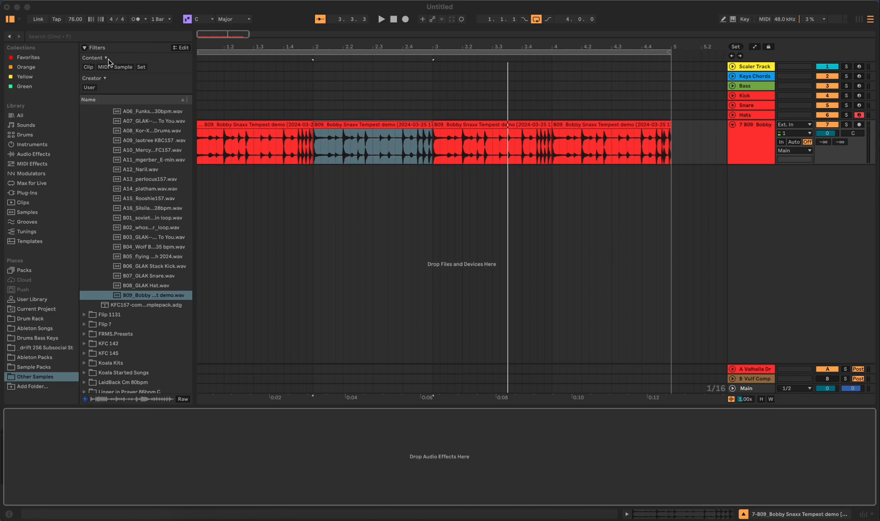
Step: Collapse the filters section of the browser
click(84, 49)
click(85, 49)
click(85, 49)
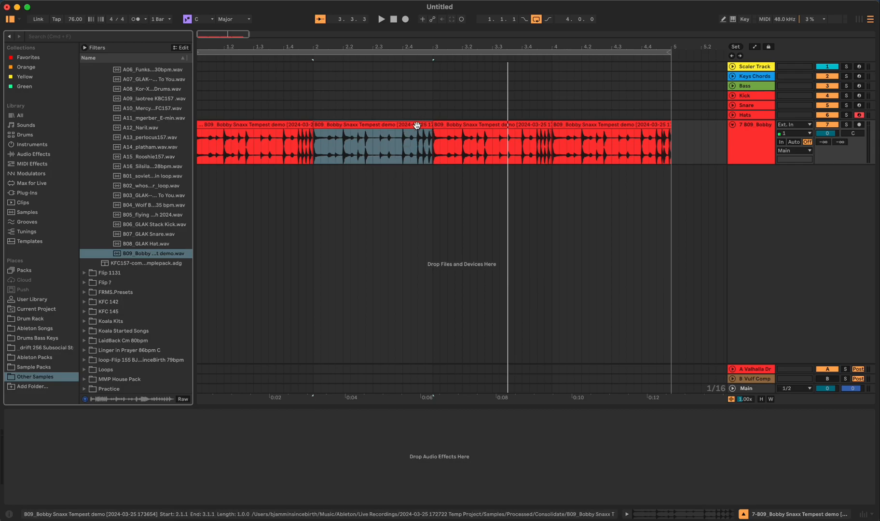
Step: Examine the second clip's waveform and warp markers in its sample view, and close the clip view
double_click(357, 127)
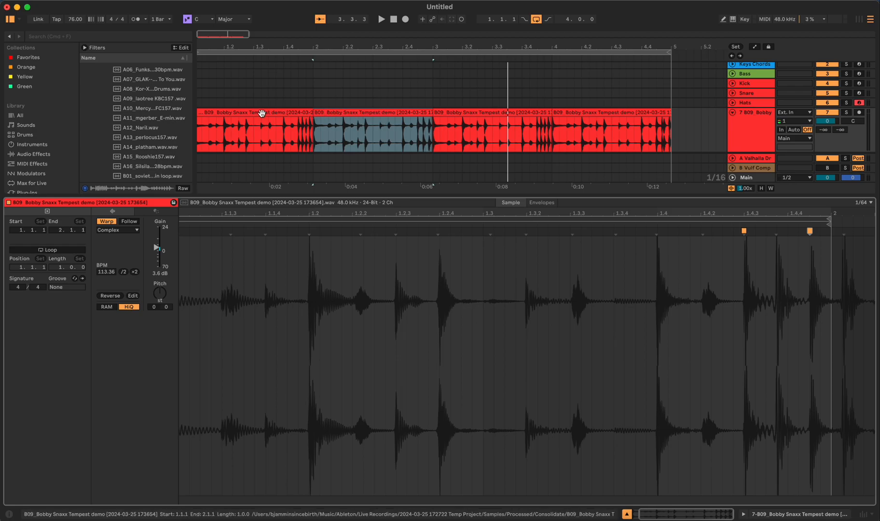
key(shift+Tab)
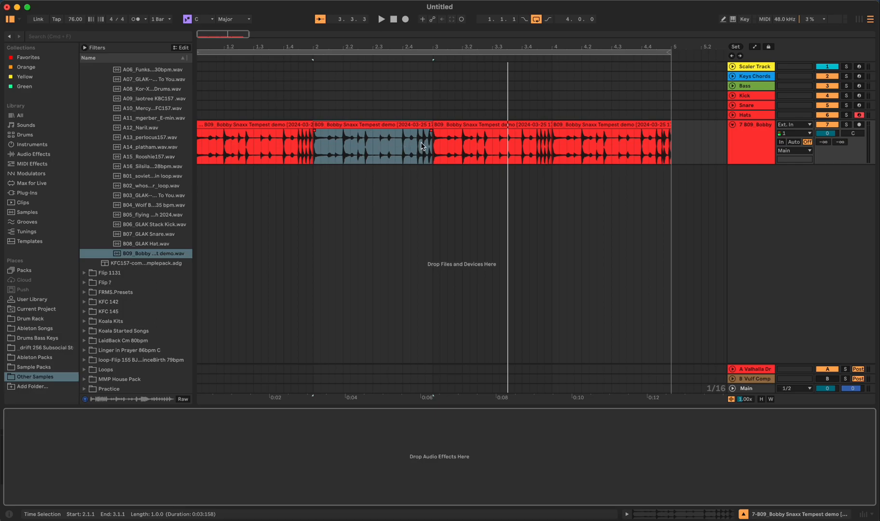
Step: Set the arrangement loop to the first one-bar clip and play it back
click(282, 126)
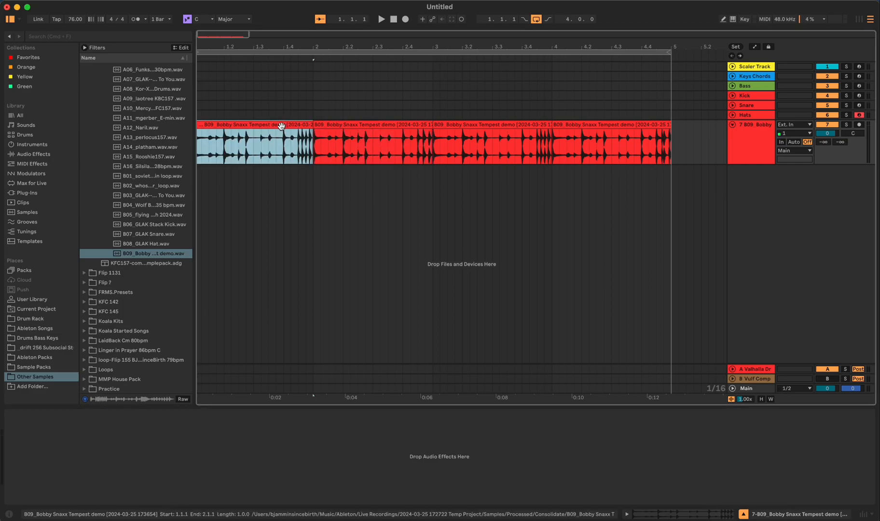
key(super+space)
click(344, 185)
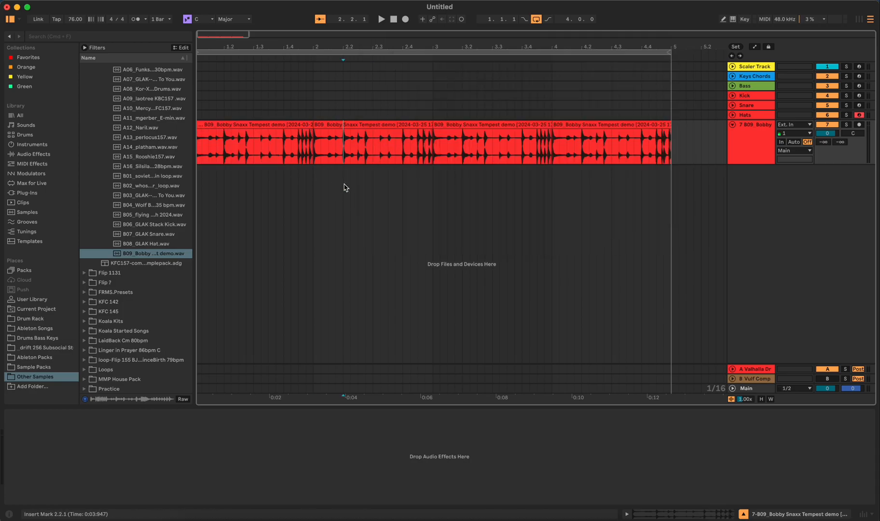
click(269, 126)
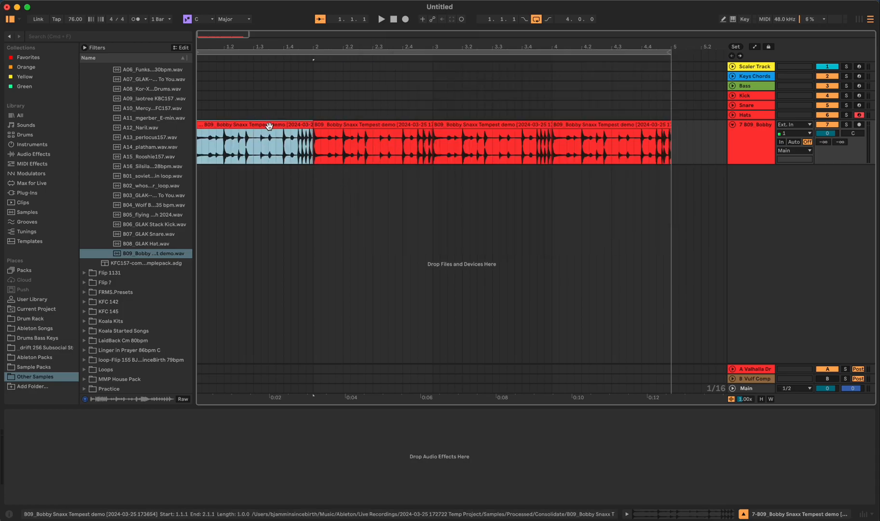
key(space)
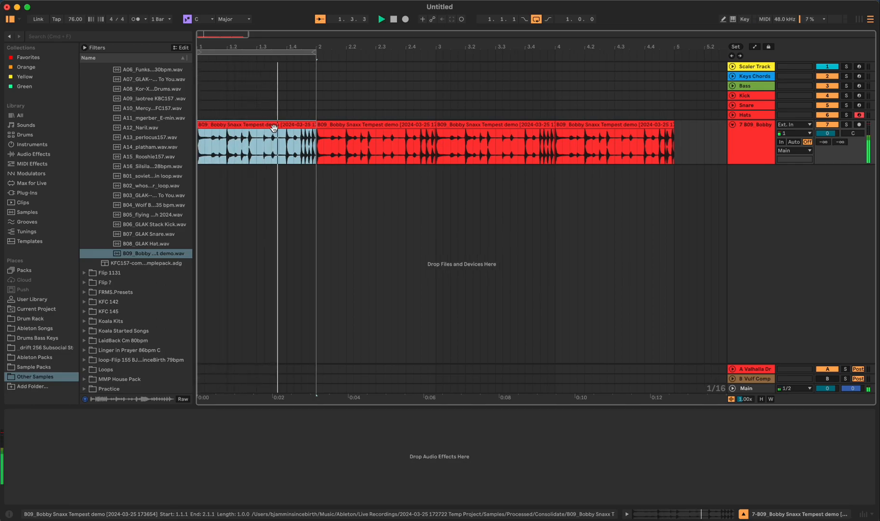
key(space)
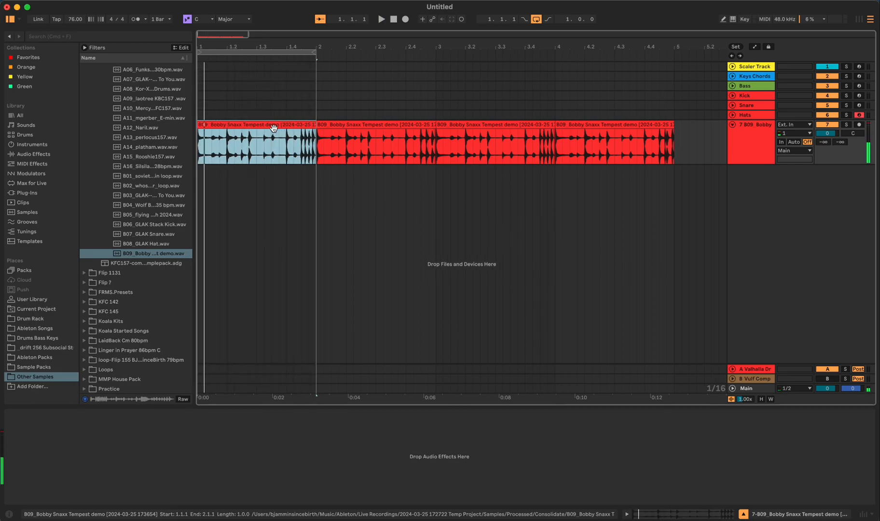
Step: Compare the waveforms and warp markers of the first and second clips in the sample view
click(434, 143)
click(302, 126)
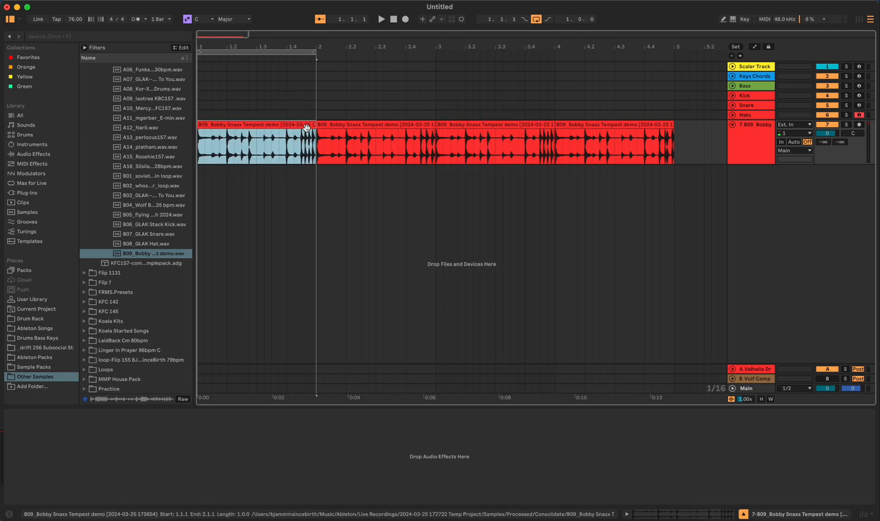
double_click(357, 133)
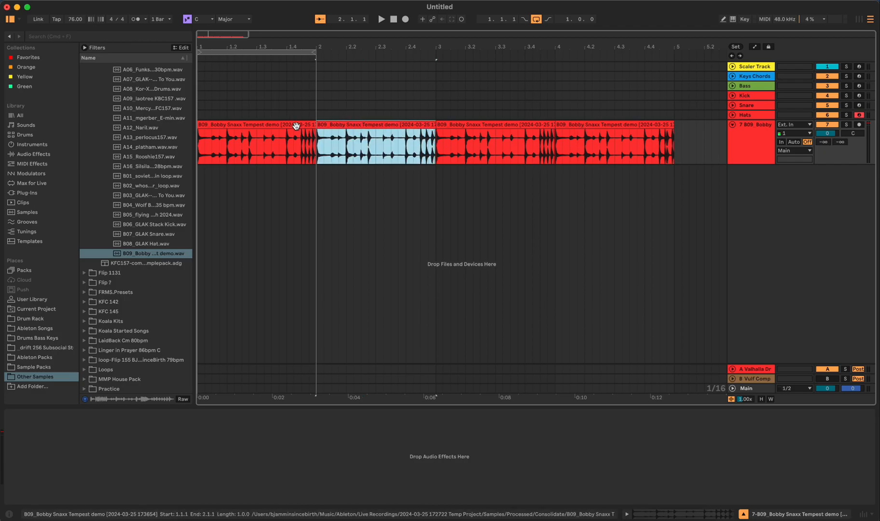
double_click(385, 125)
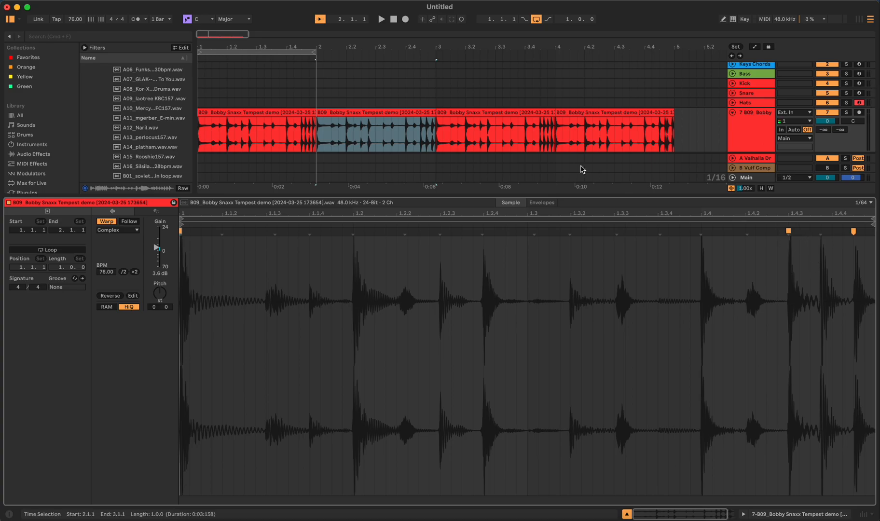
click(291, 113)
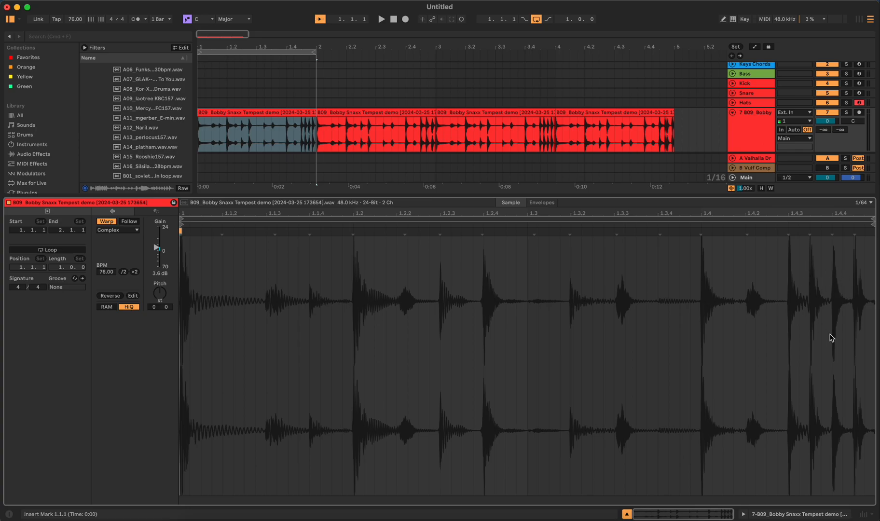
click(381, 122)
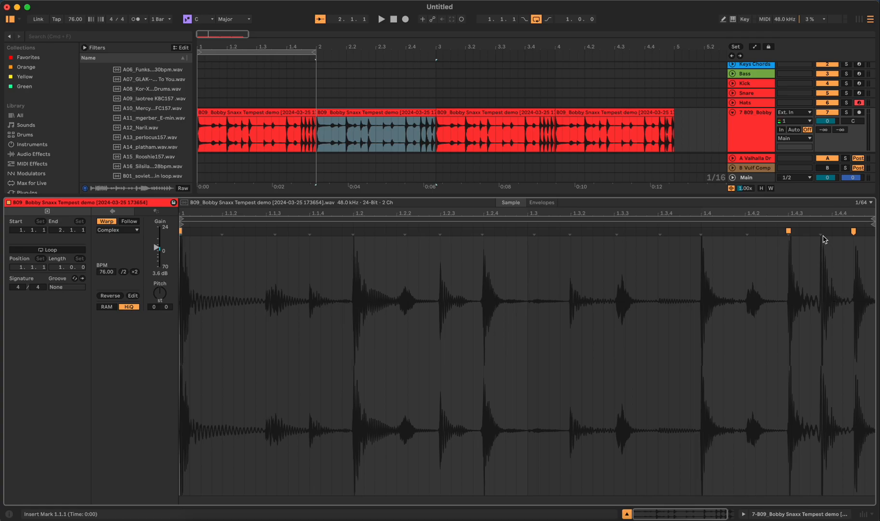
Step: Play back the second and fourth clips to hear their warped endings
click(376, 114)
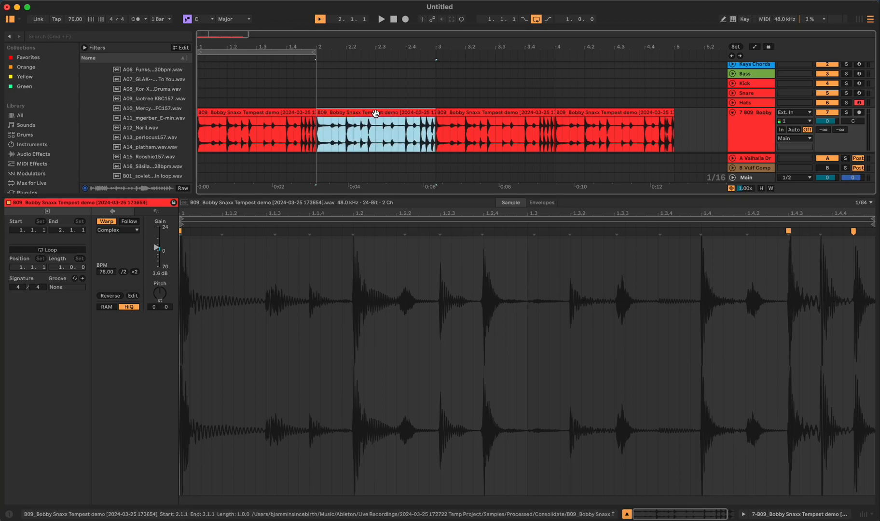
key(space)
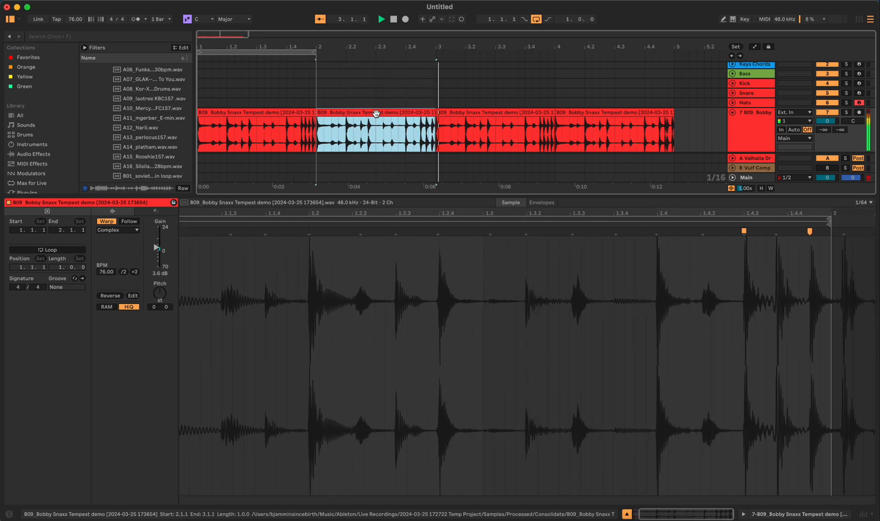
click(638, 114)
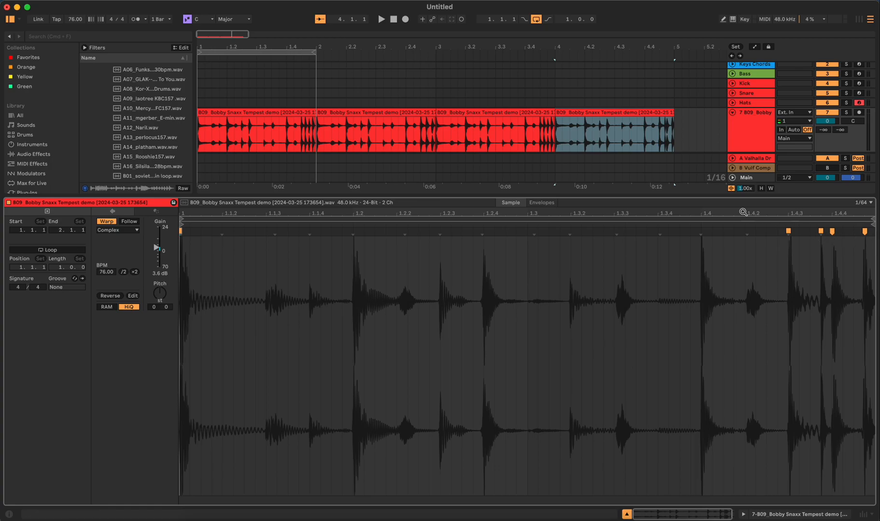
click(647, 114)
key(space)
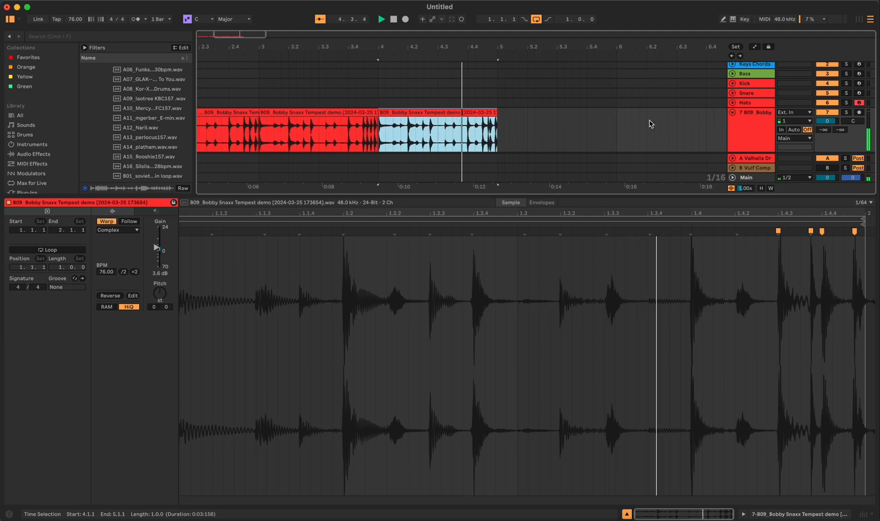
key(space)
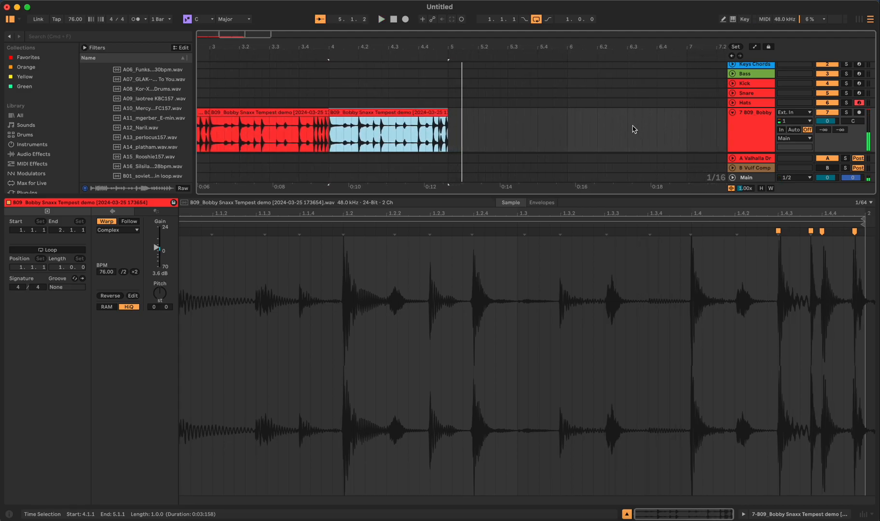
Step: Extend the arrangement loop over all four clips and consolidate them into one four-bar clip
scroll(530, 141, down, 5)
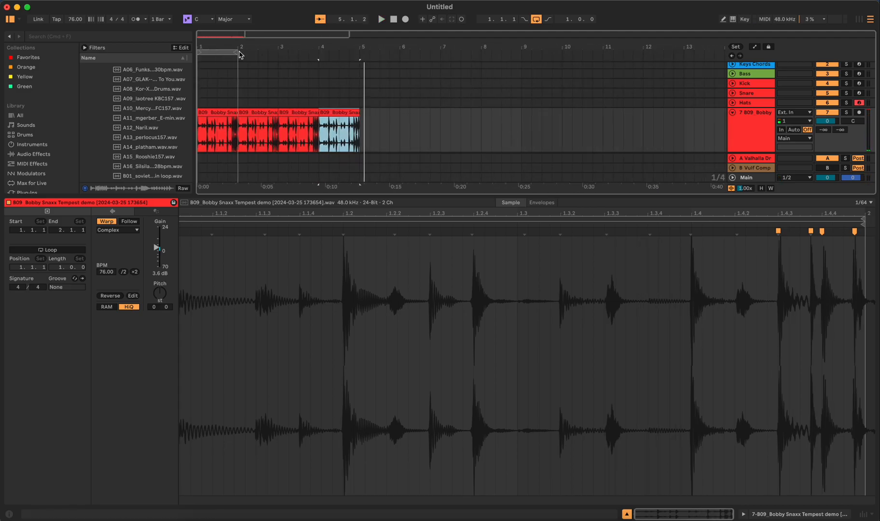
drag(233, 53, 360, 57)
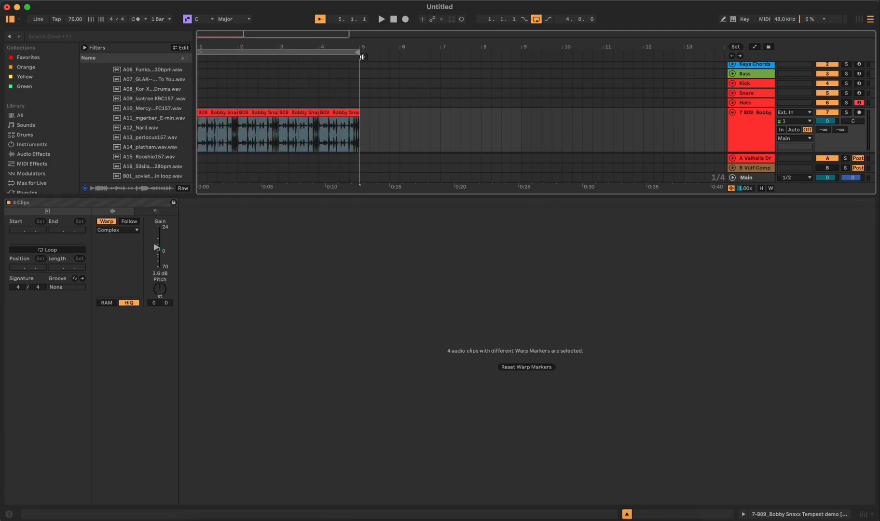
key(shift+Tab)
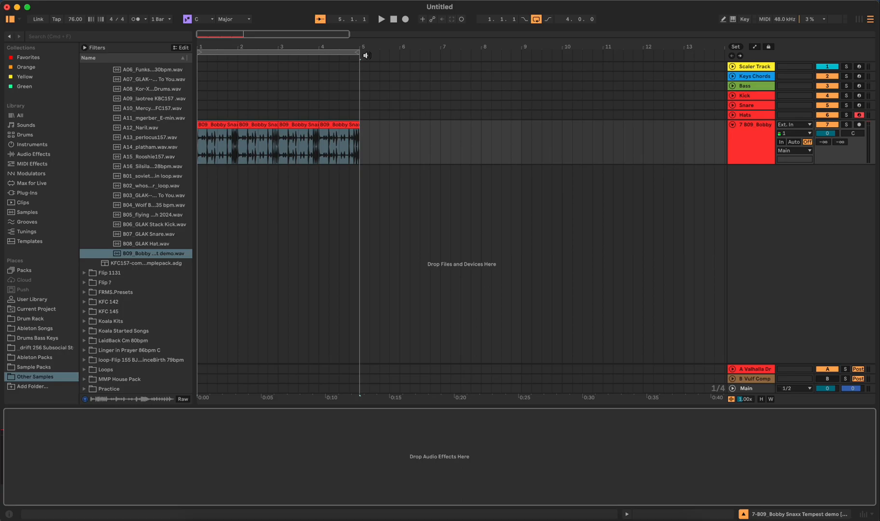
drag(360, 133, 179, 135)
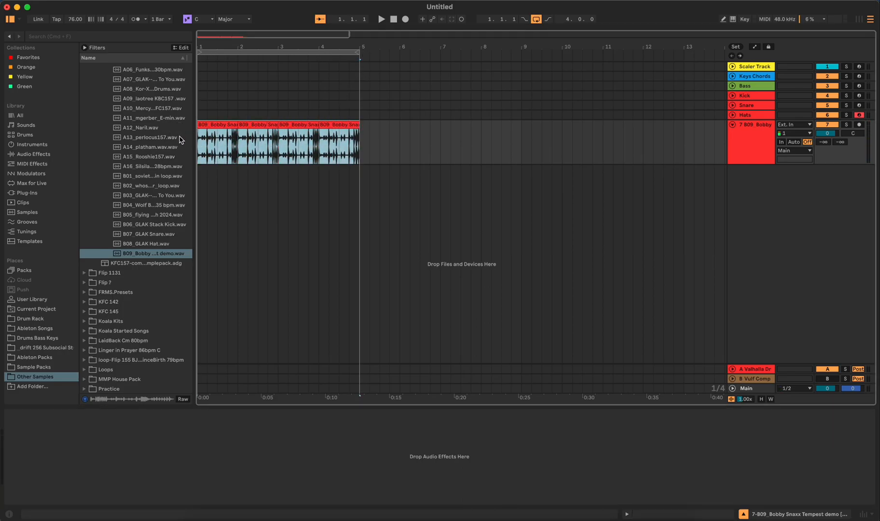
key(super+j)
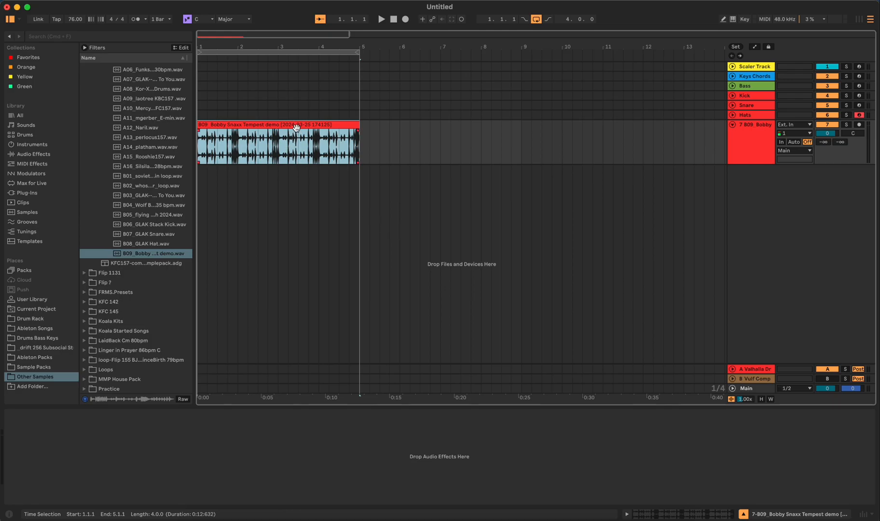
Step: Play the consolidated clip, lower its gain to 0.4 dB and close the clip view
double_click(296, 127)
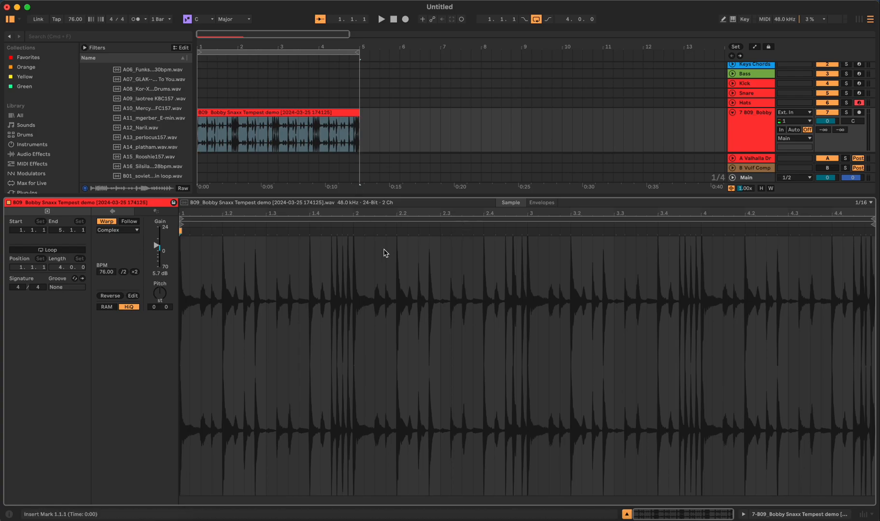
click(280, 114)
key(space)
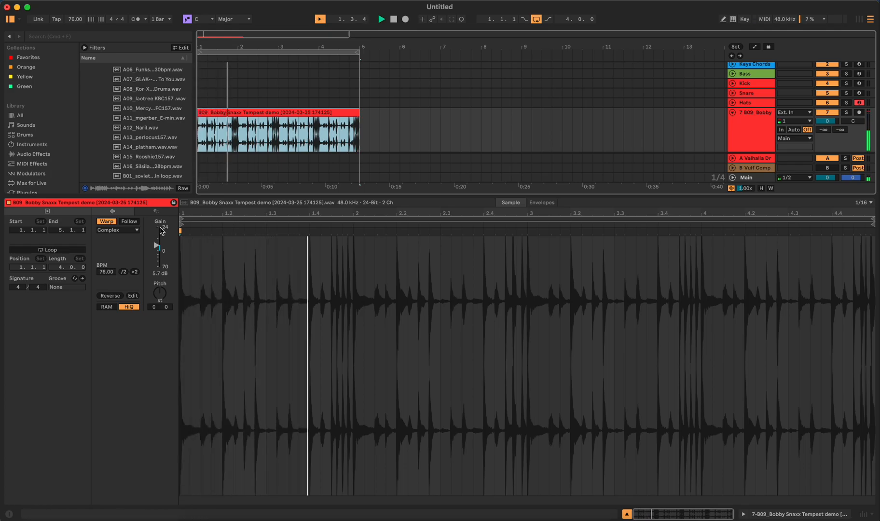
click(156, 246)
drag(157, 246, 157, 251)
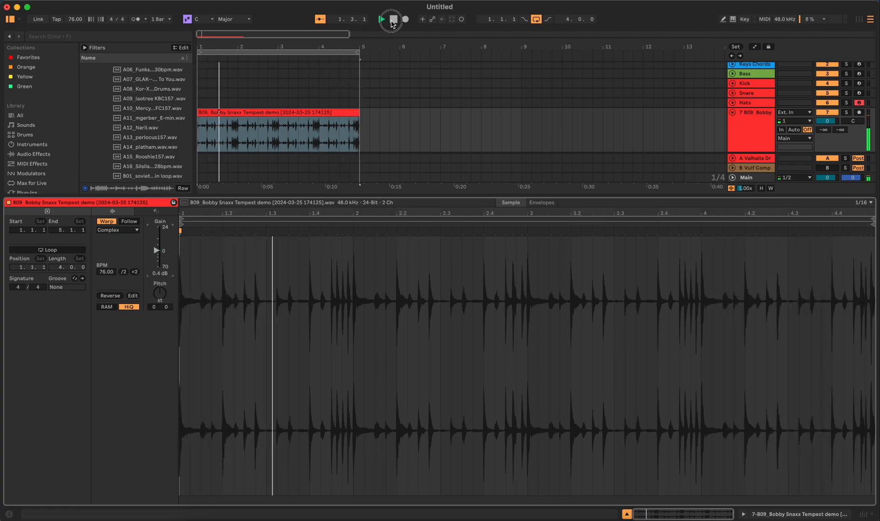
key(space)
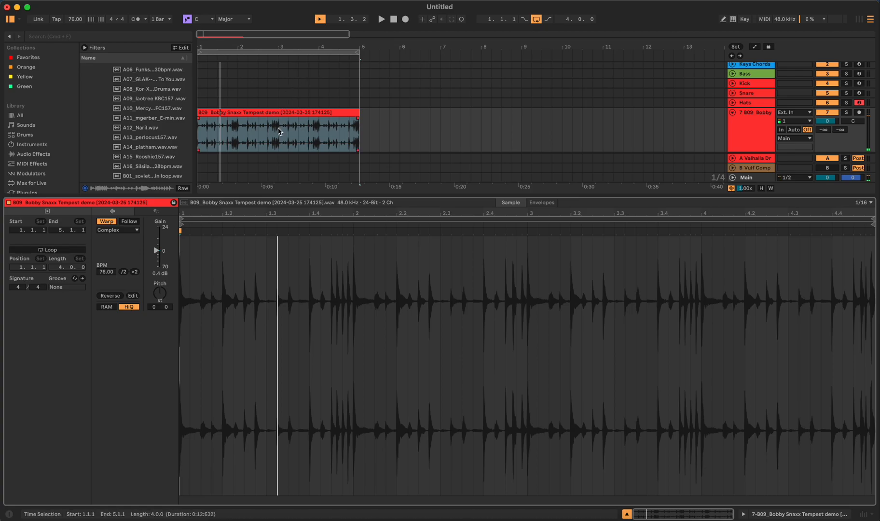
key(shift+Tab)
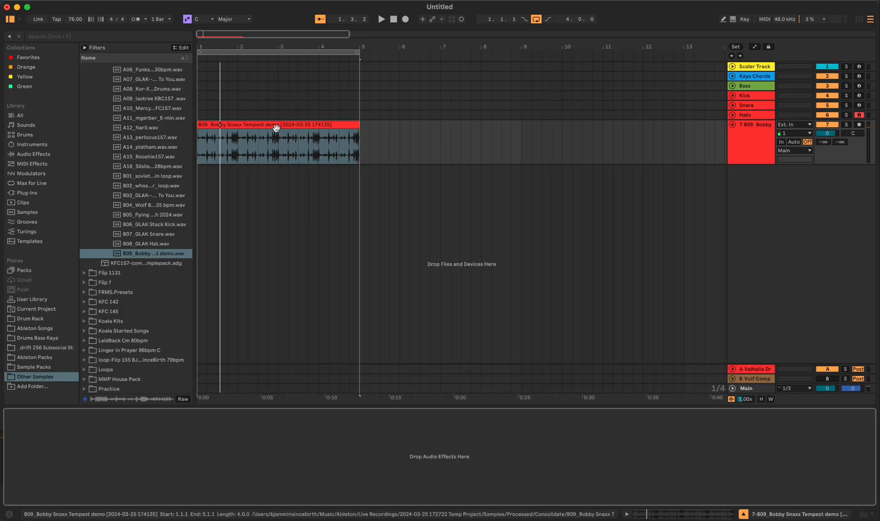
Step: Set the consolidated clip's gain to -3.0 dB
click(289, 125)
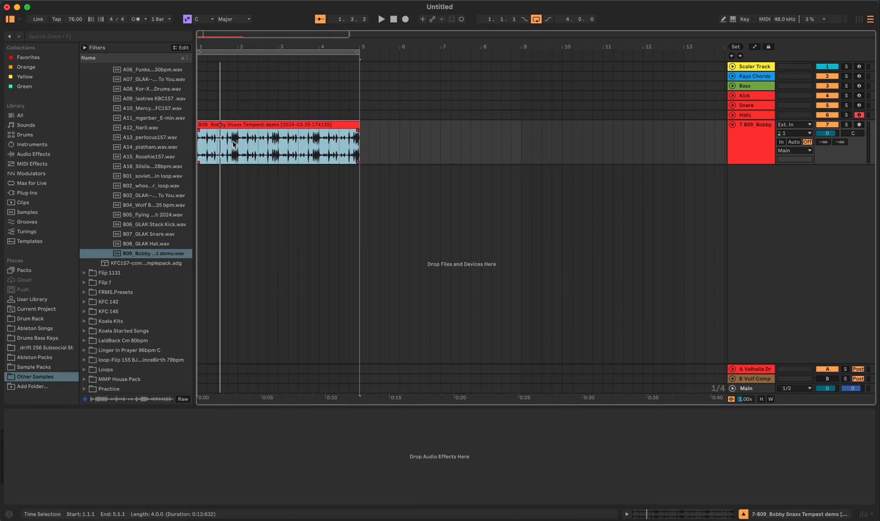
scroll(233, 143, up, 5)
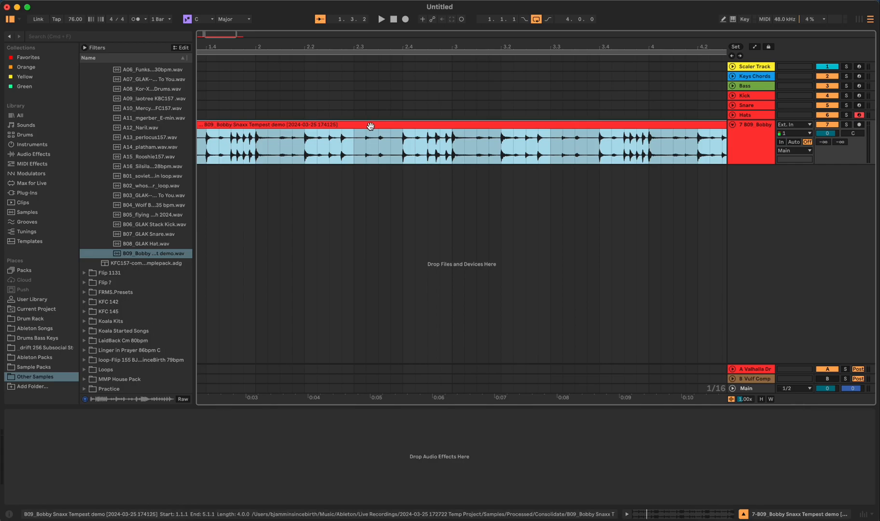
scroll(370, 126, down, 3)
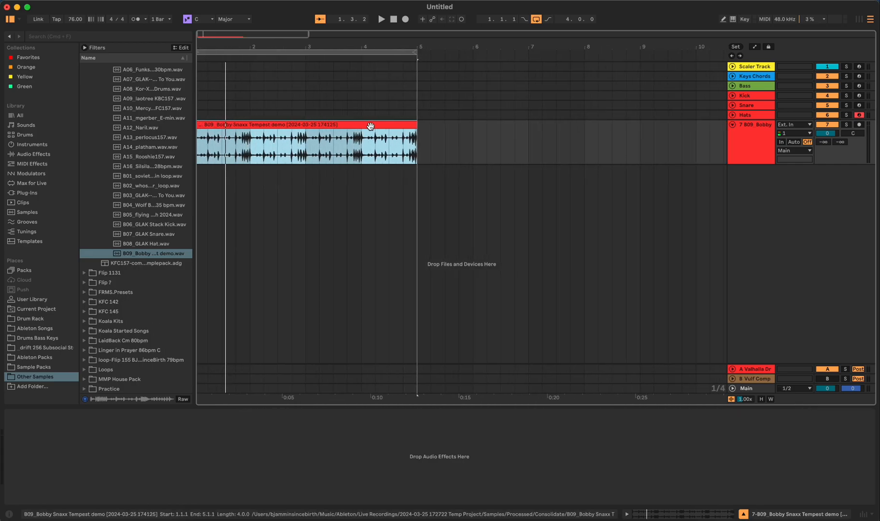
scroll(370, 126, up, 5)
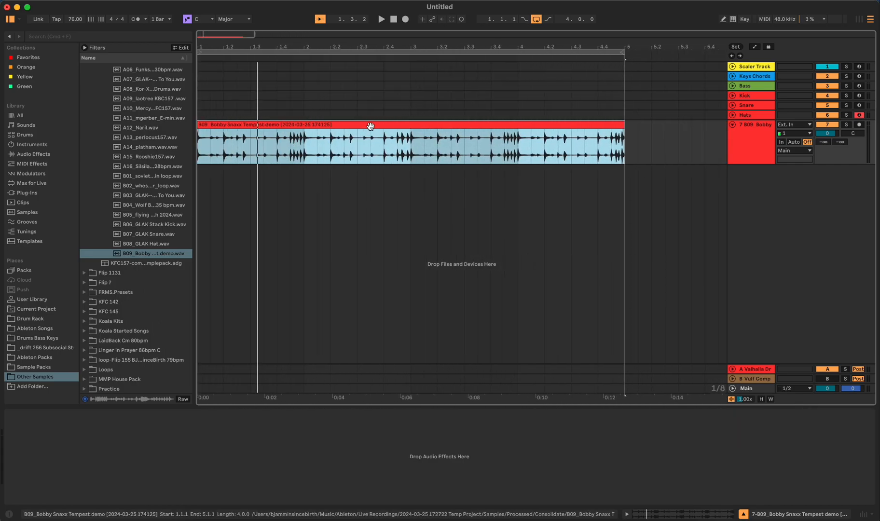
double_click(413, 126)
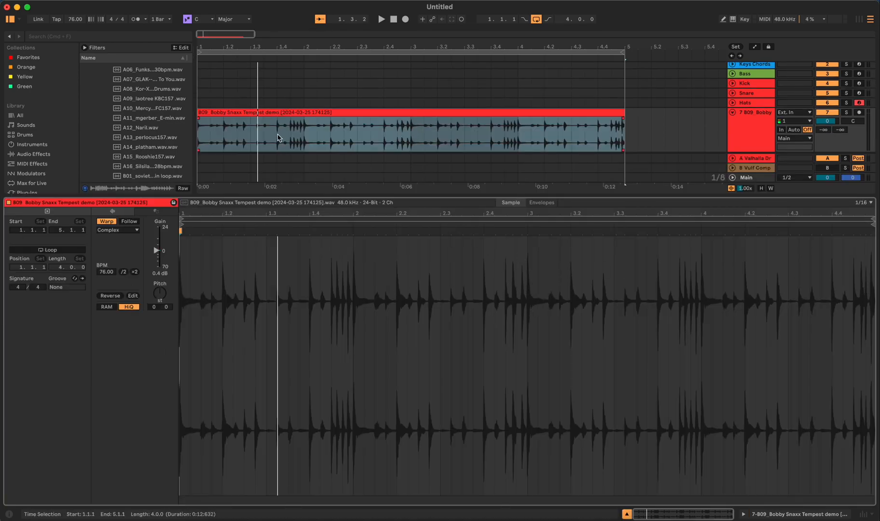
click(366, 111)
key(shift+Tab)
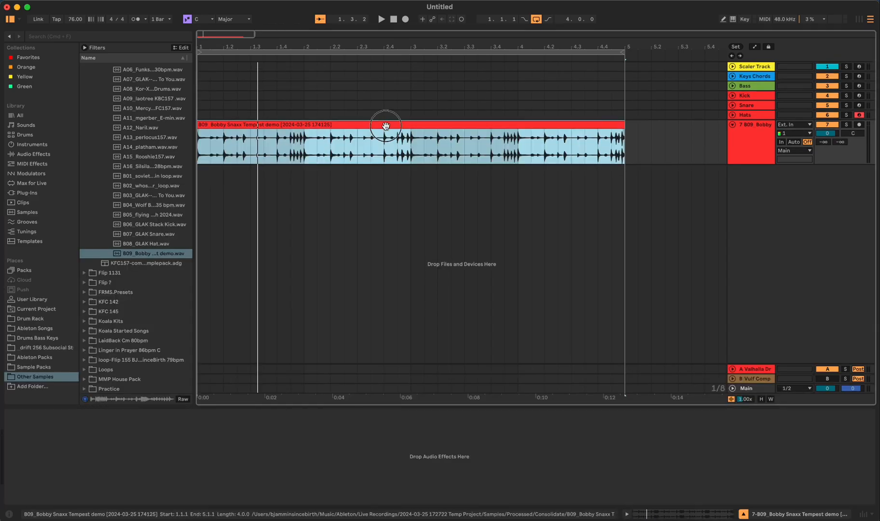
key(shift+Tab)
drag(160, 254, 160, 256)
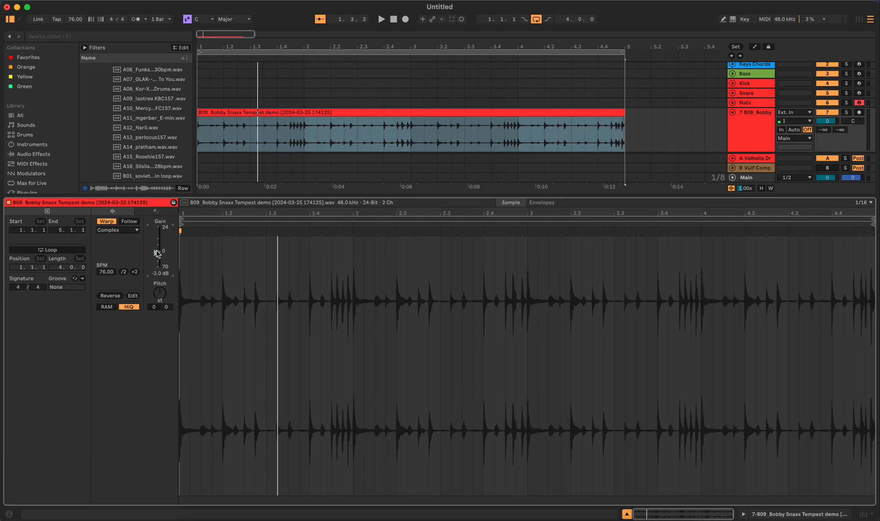
Step: Close the clip view and put the samplers on the Kick, Snare and Hats tracks in 1-Shot mode
key(shift+Tab)
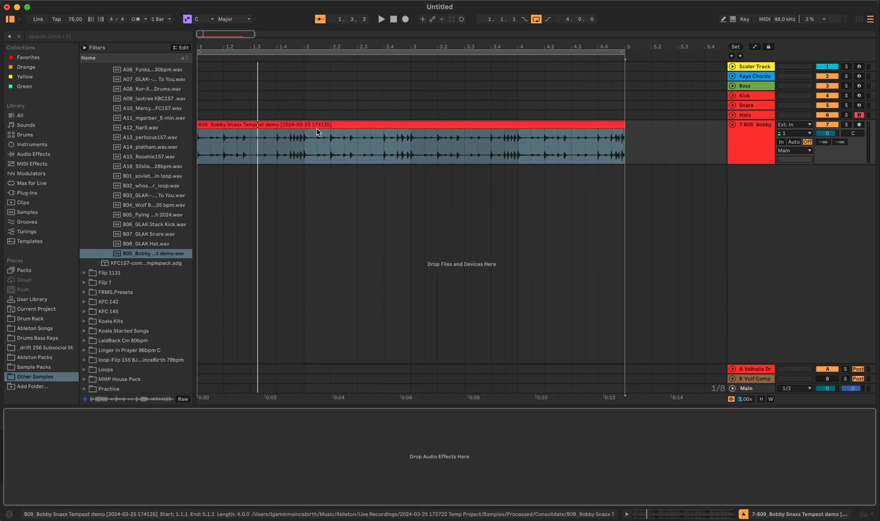
click(386, 125)
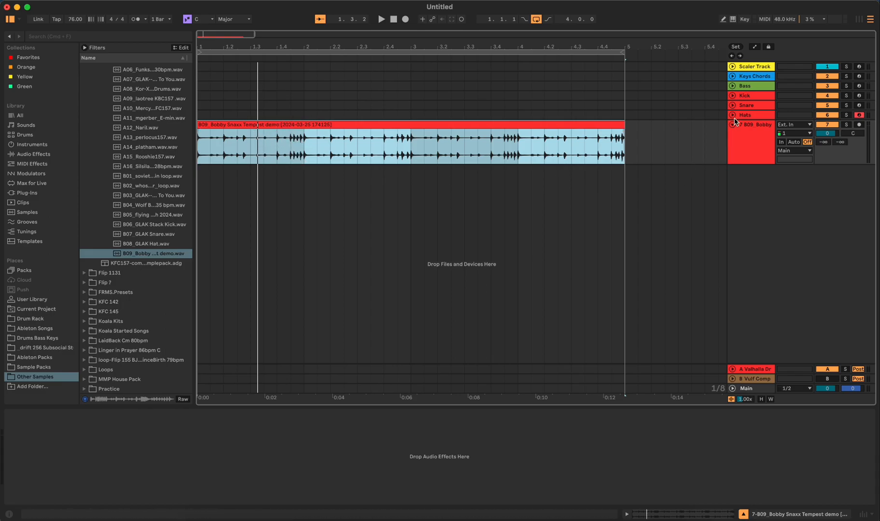
click(692, 96)
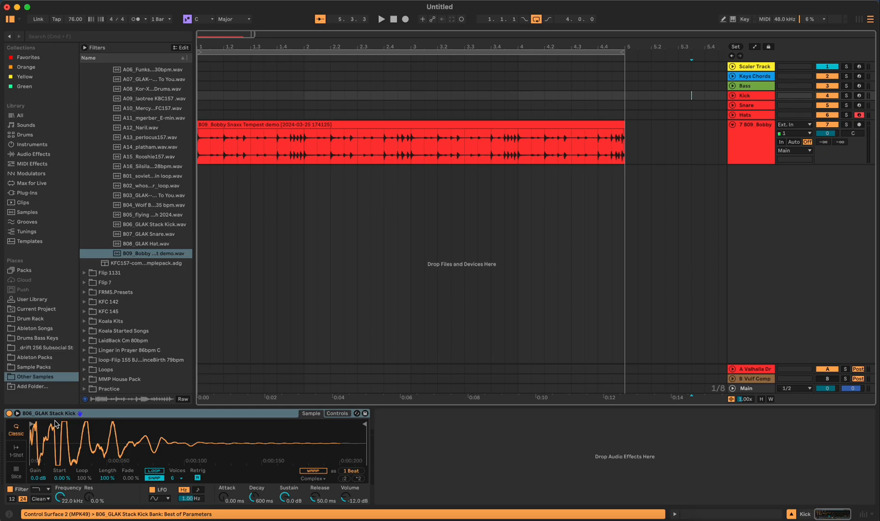
click(21, 452)
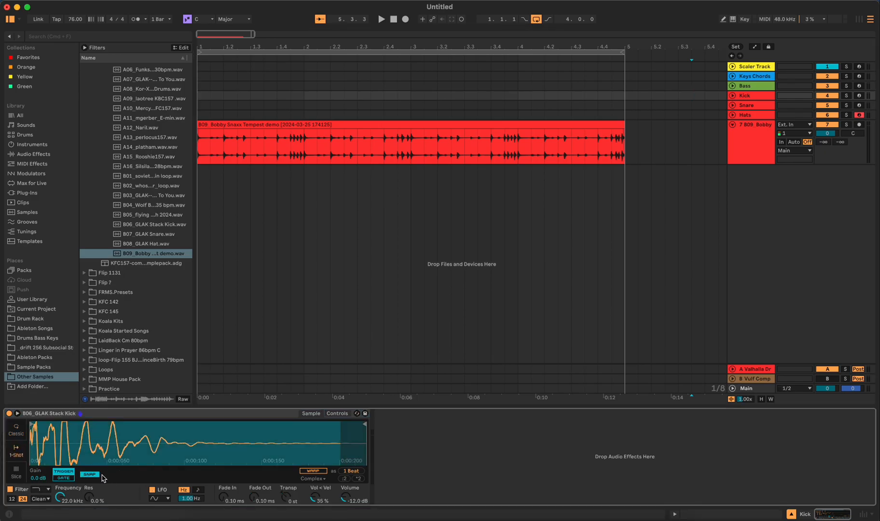
click(371, 106)
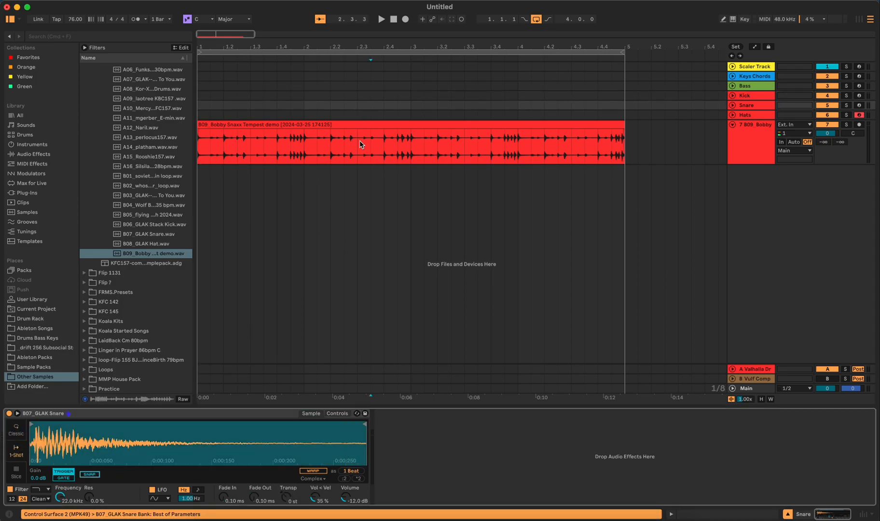
click(359, 115)
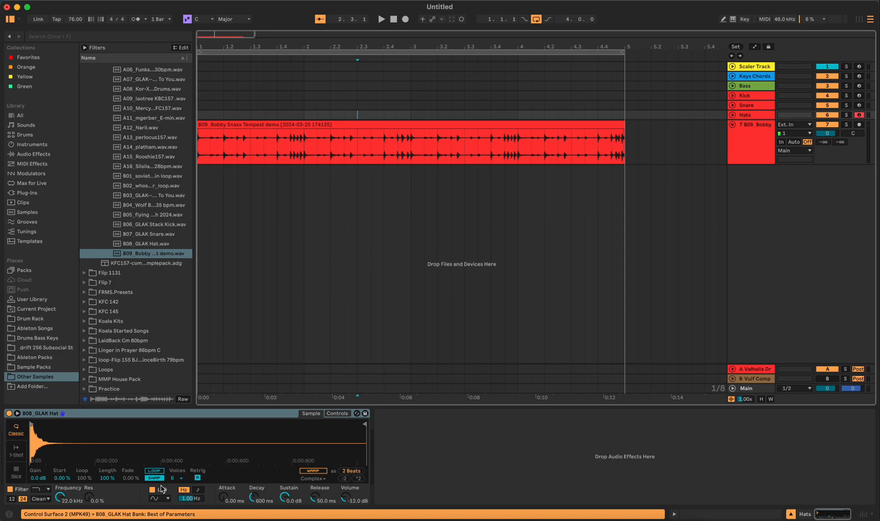
click(18, 454)
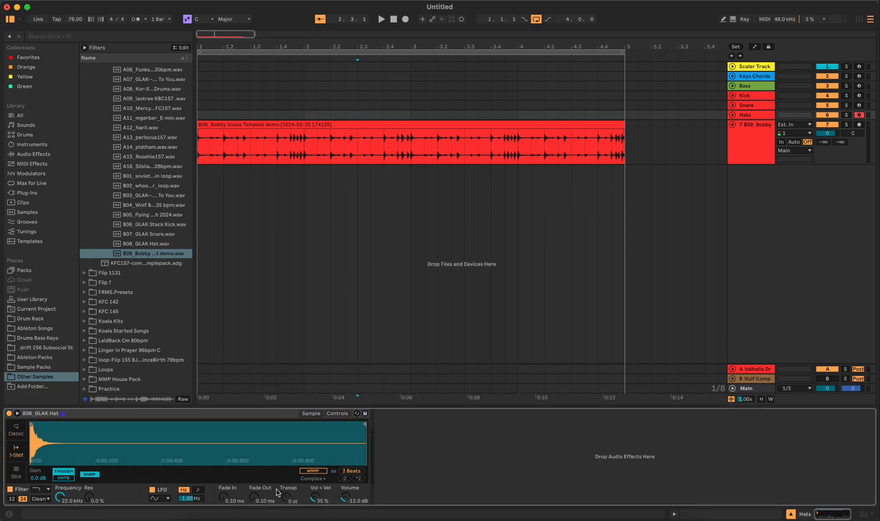
Step: Arm the Snare track and set its sampler's fade in to 0.00 ms and fade out to 166 ms
click(280, 107)
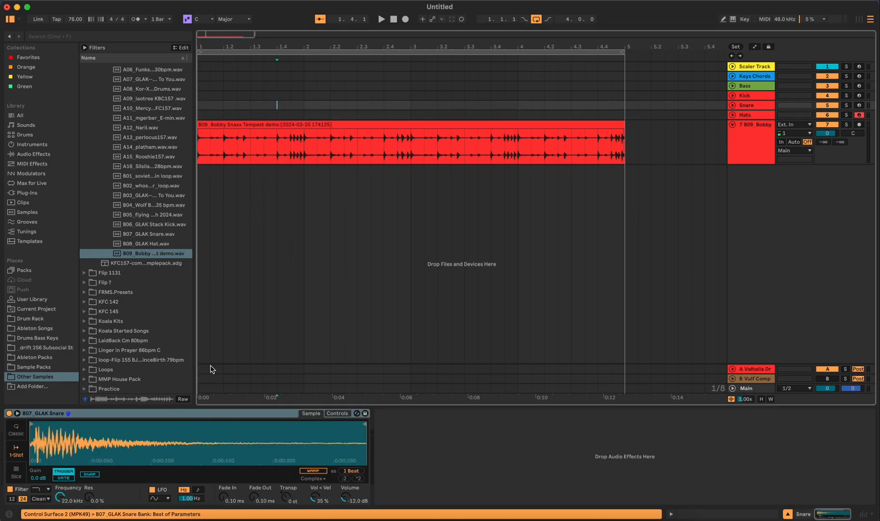
click(859, 105)
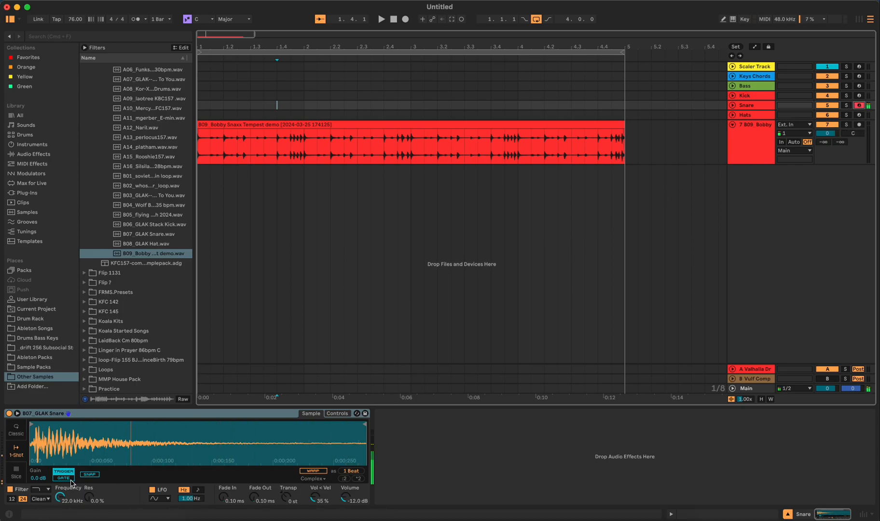
mouse_move(245, 495)
mouse_down()
mouse_move(254, 504)
mouse_move(254, 487)
mouse_up()
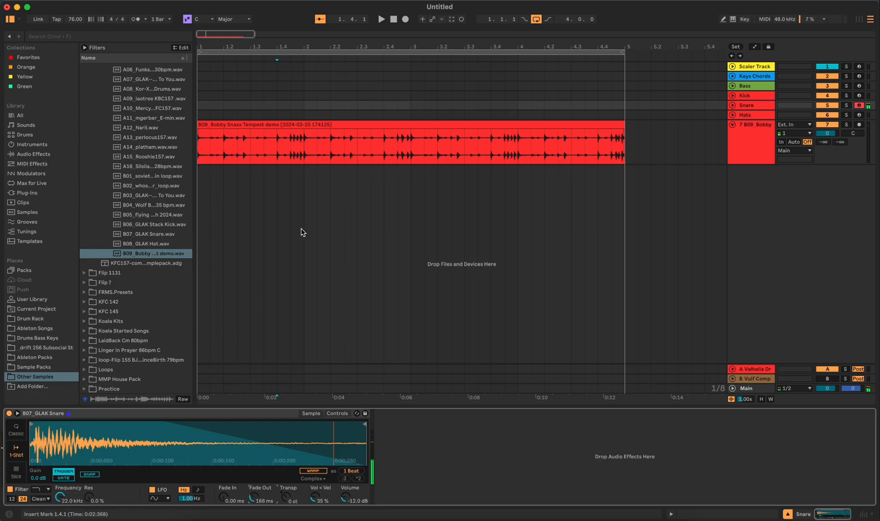
Step: Arm the Hats track and lower its sampler gain to -5.8 dB
click(665, 114)
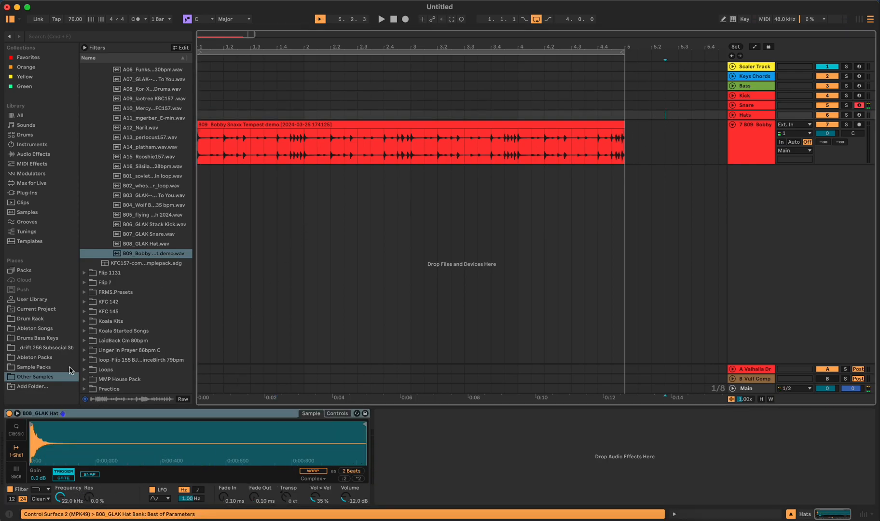
click(859, 115)
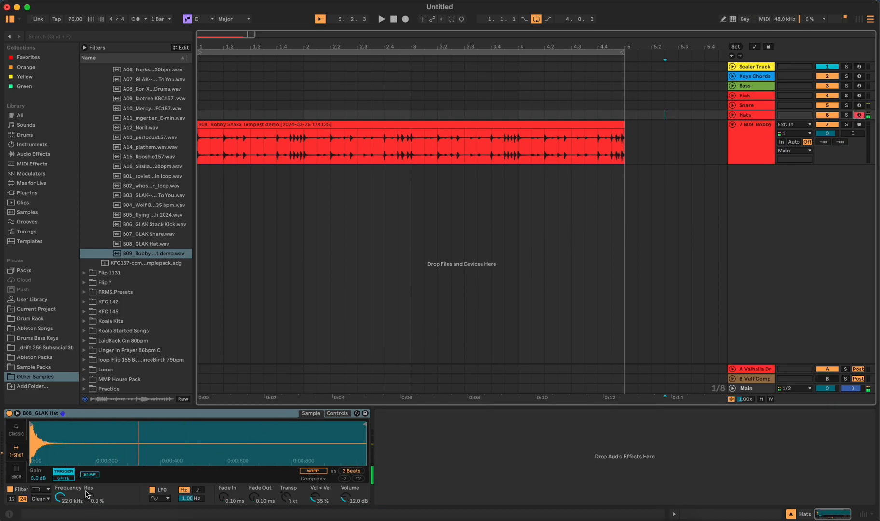
drag(38, 478, 38, 486)
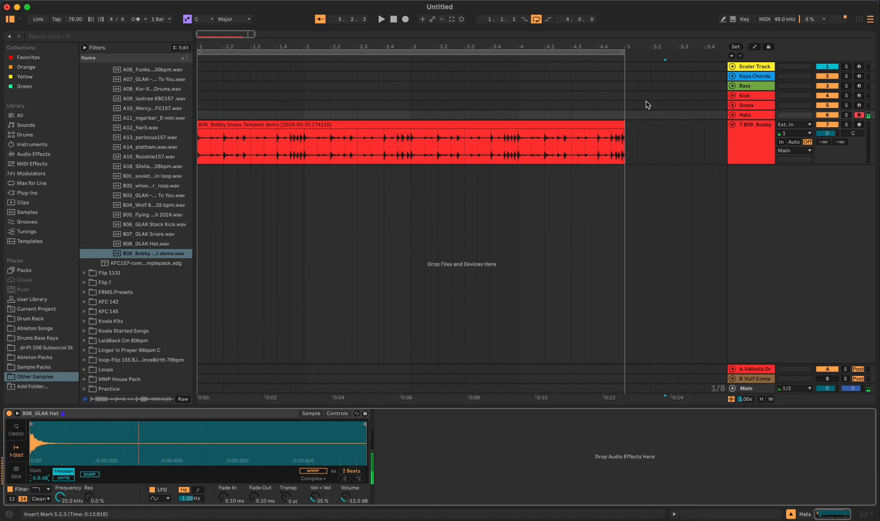
Step: Arm the Kick track, lower its sampler gain to -0.8 dB and try out its filter frequency
click(720, 95)
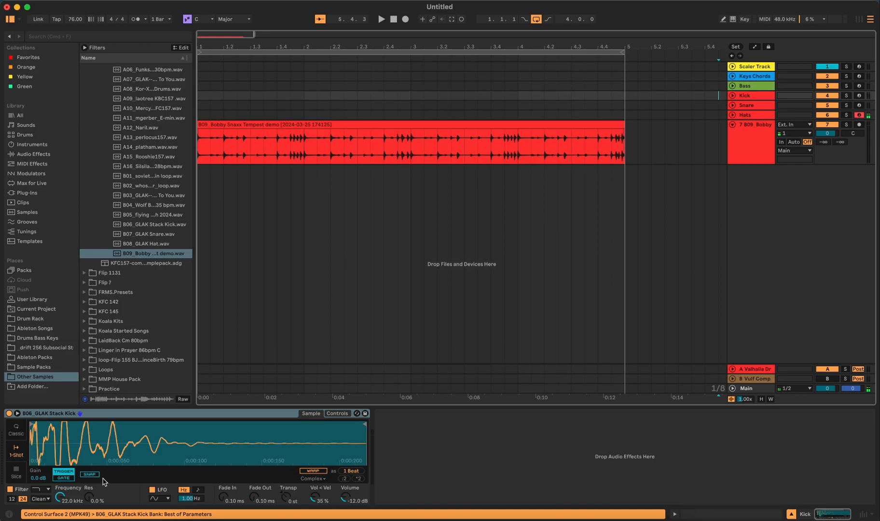
click(859, 96)
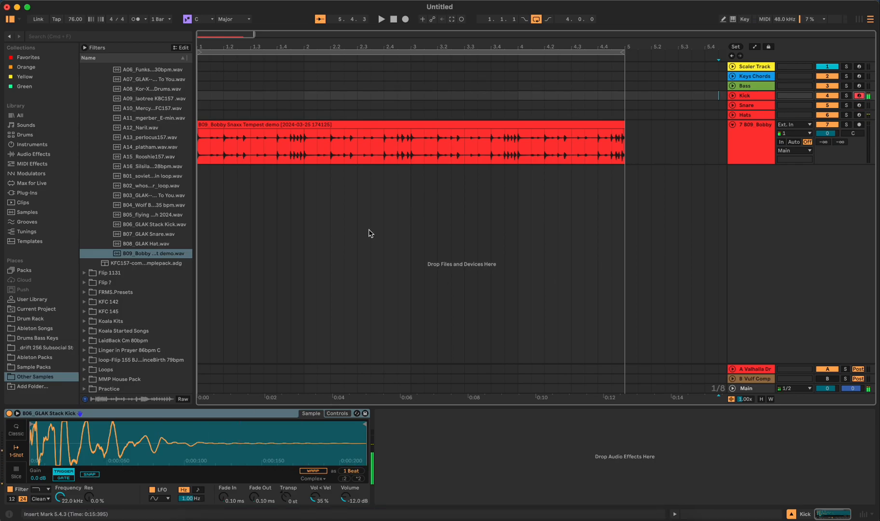
drag(37, 478, 37, 481)
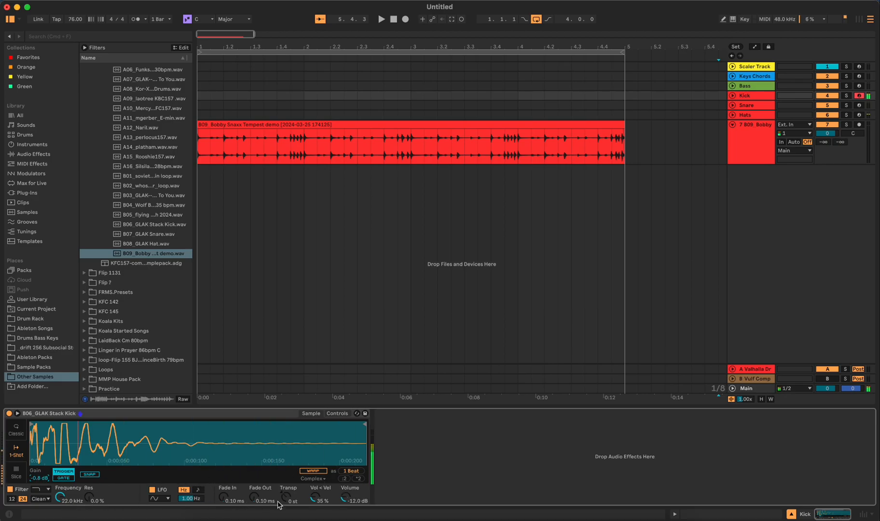
drag(60, 497, 60, 507)
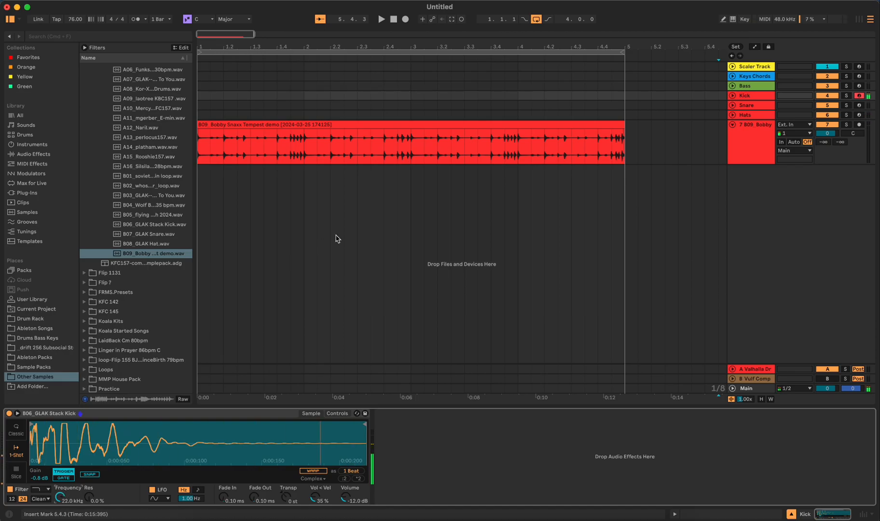
Step: Arm the Snare track again and try out the filter frequency of its sampler
click(649, 109)
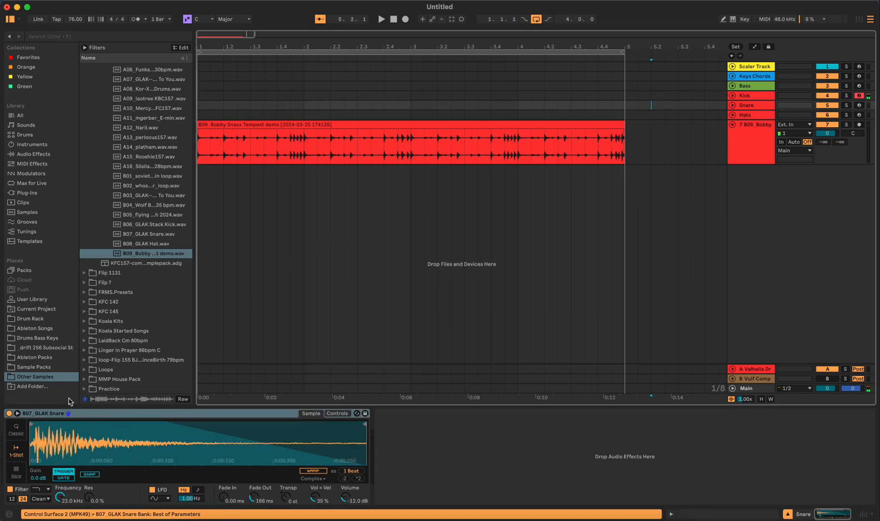
click(860, 106)
mouse_move(63, 497)
mouse_down()
mouse_move(63, 512)
mouse_move(59, 490)
mouse_up()
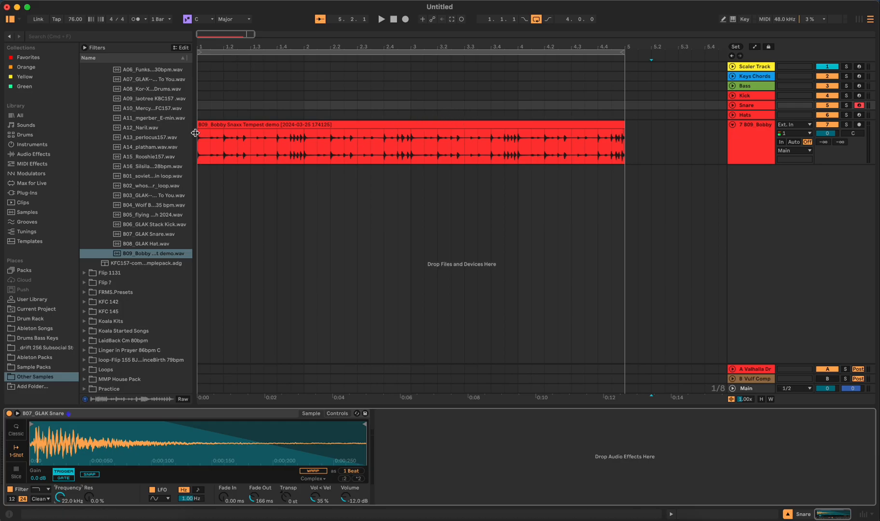
Step: Inspect the consolidated drum clip in the clip view and close the view again
scroll(147, 153, down, 3)
scroll(147, 145, up, 3)
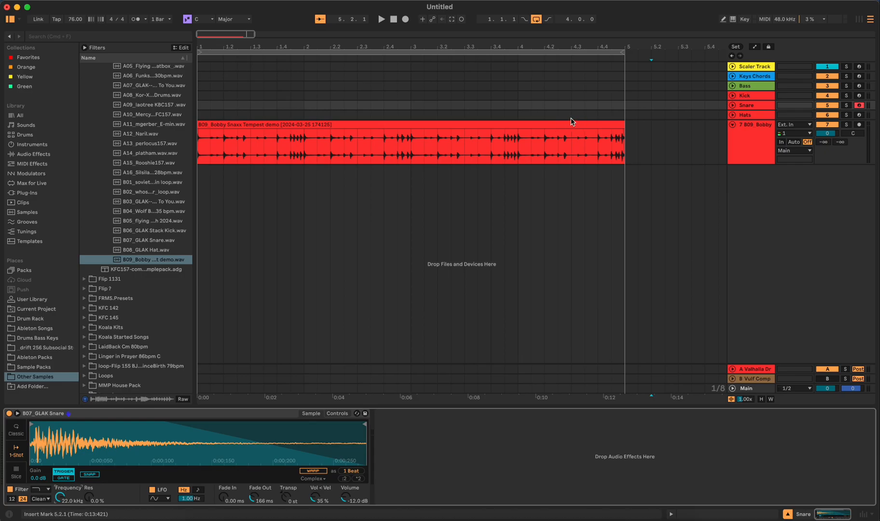
double_click(520, 128)
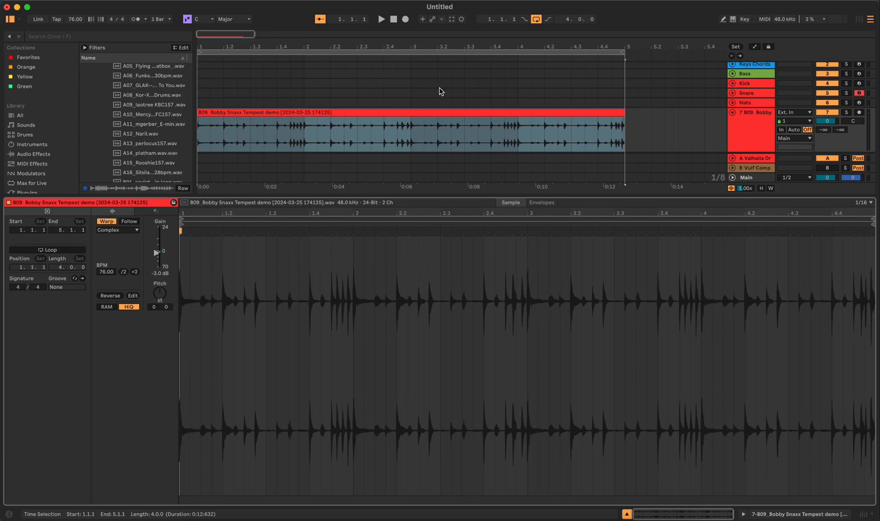
key(shift+Tab)
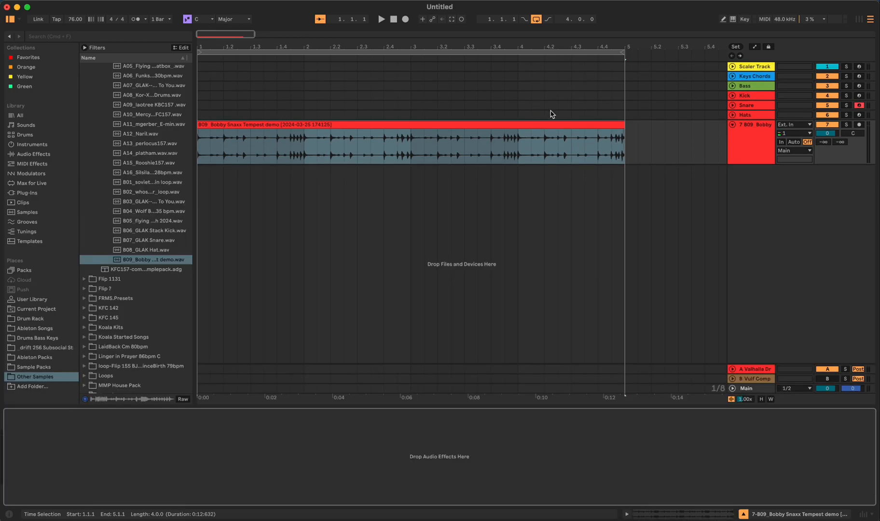